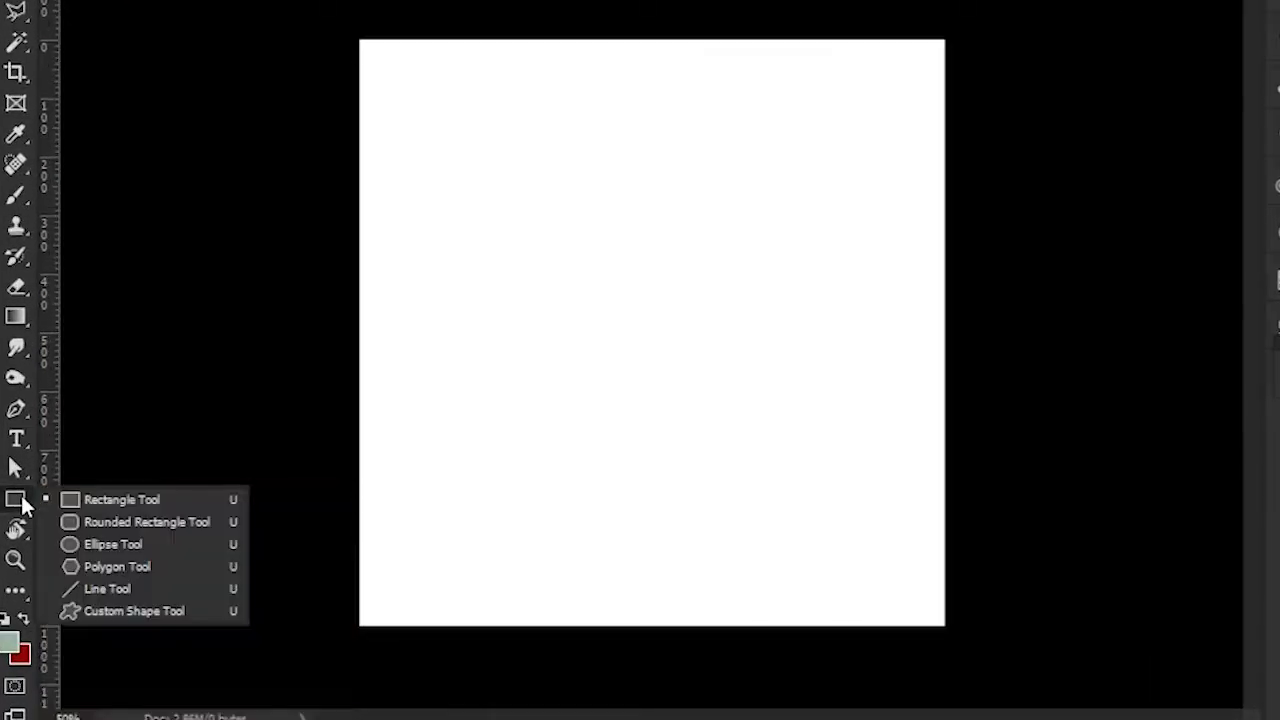
Step: Draw a 472 px circle with the Ellipse Tool and move it toward the canvas centre
right_click(24, 538)
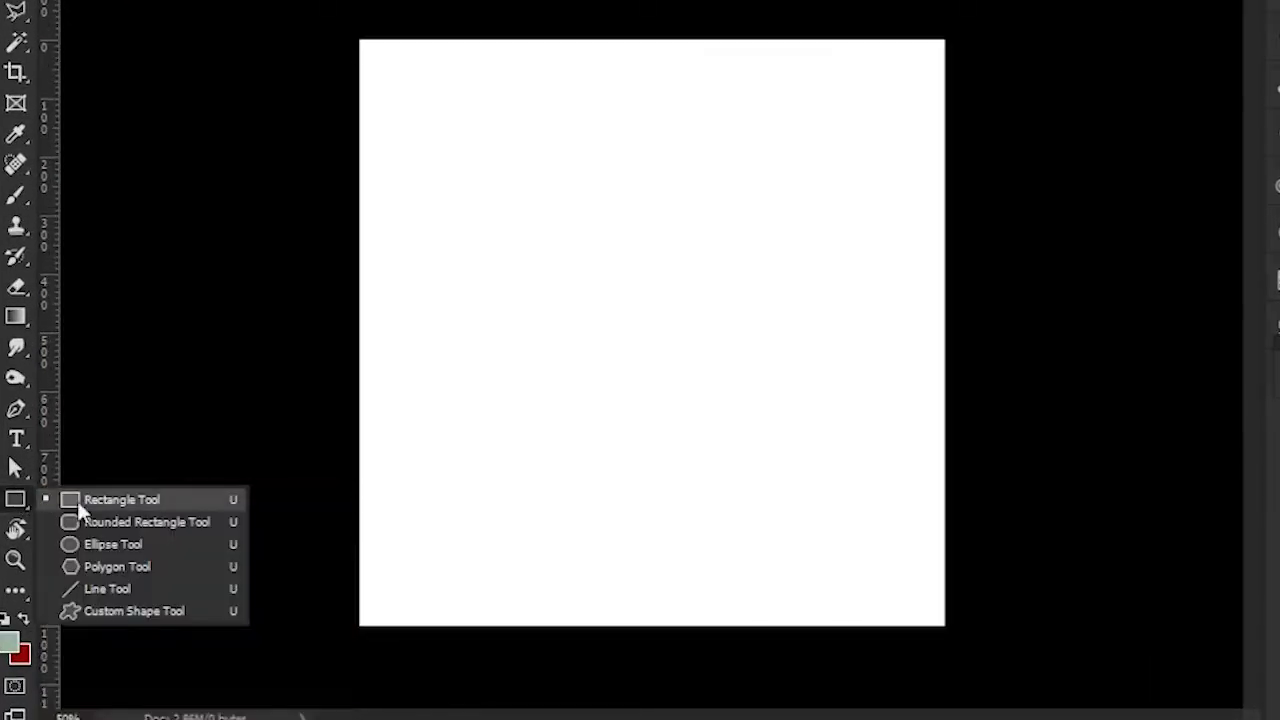
click(145, 546)
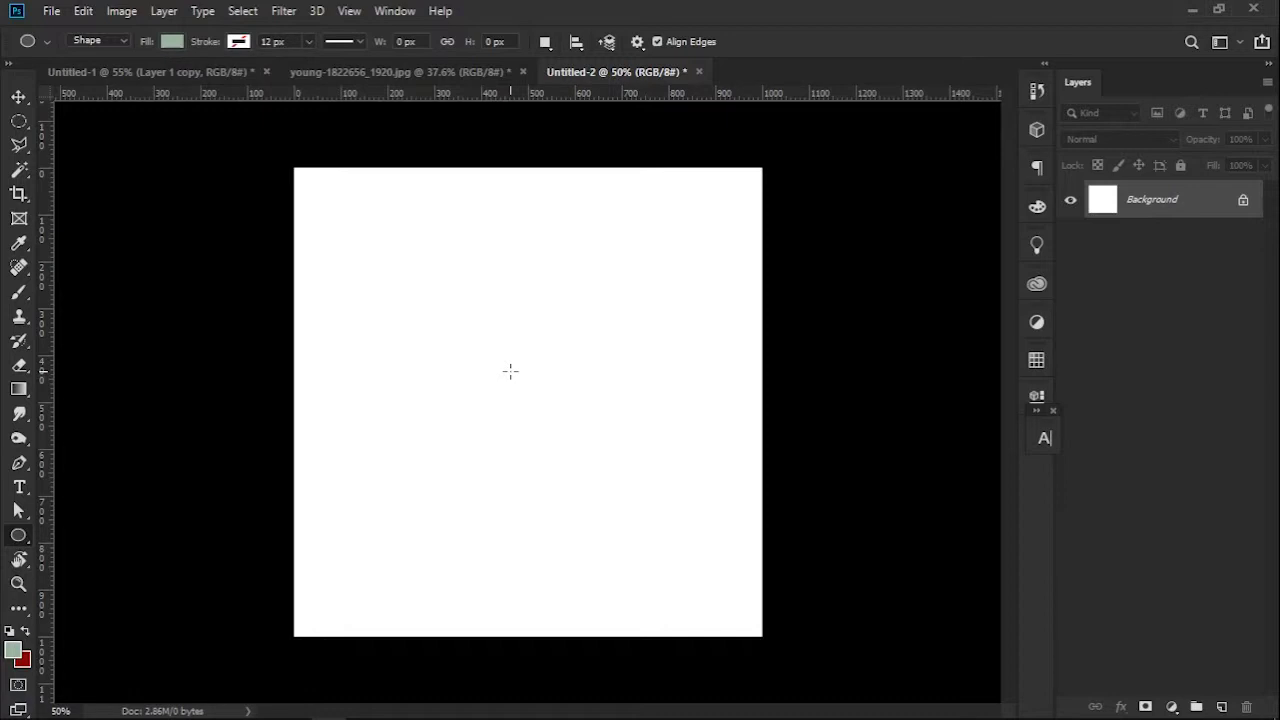
drag(510, 371, 732, 594)
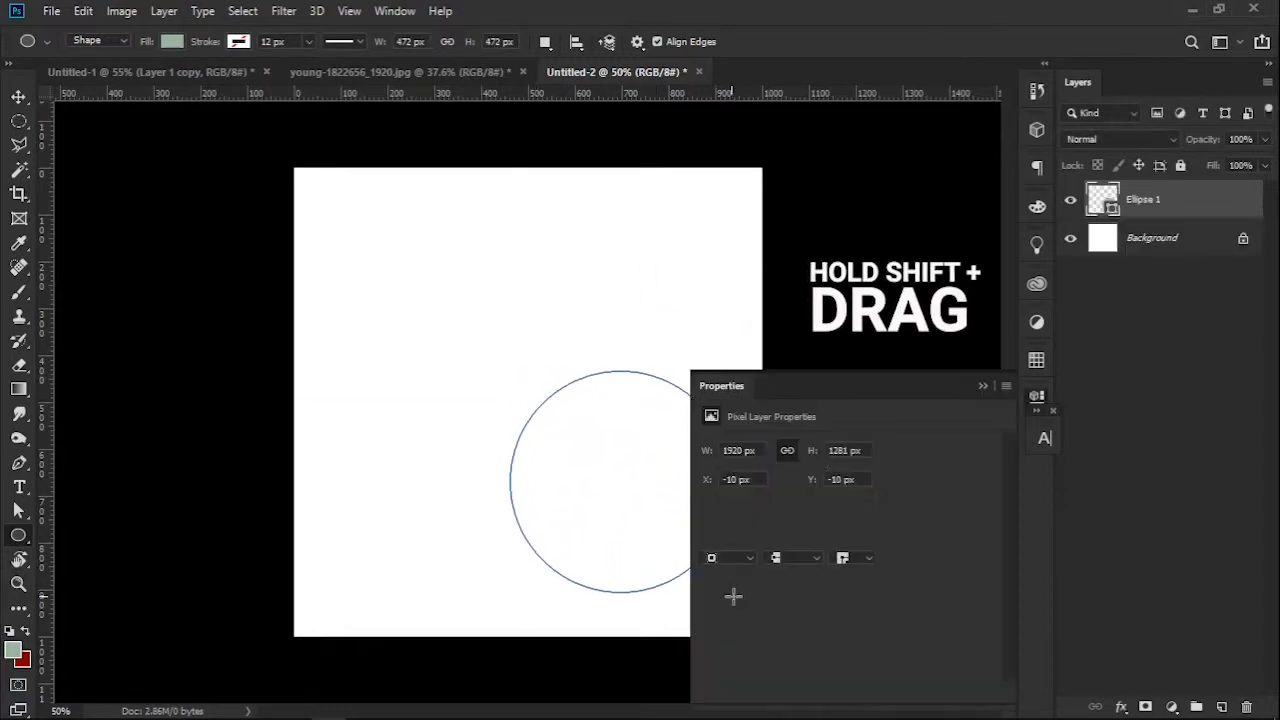
click(982, 387)
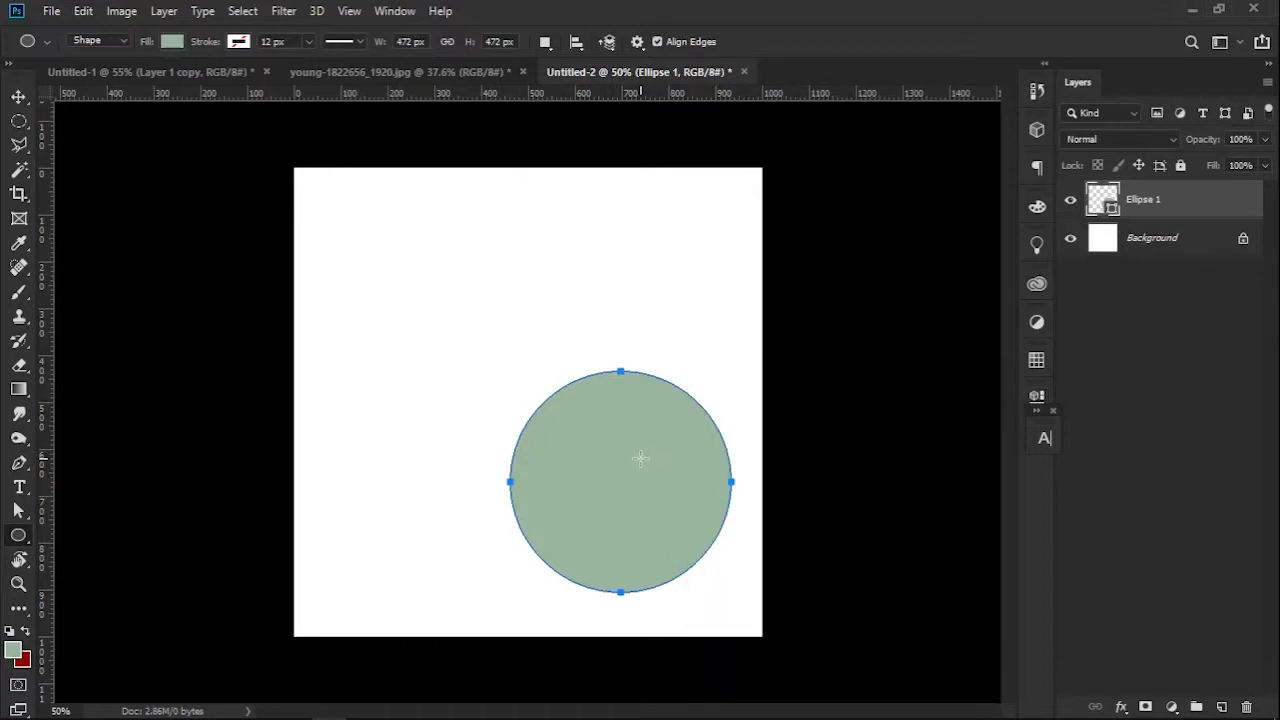
key(v)
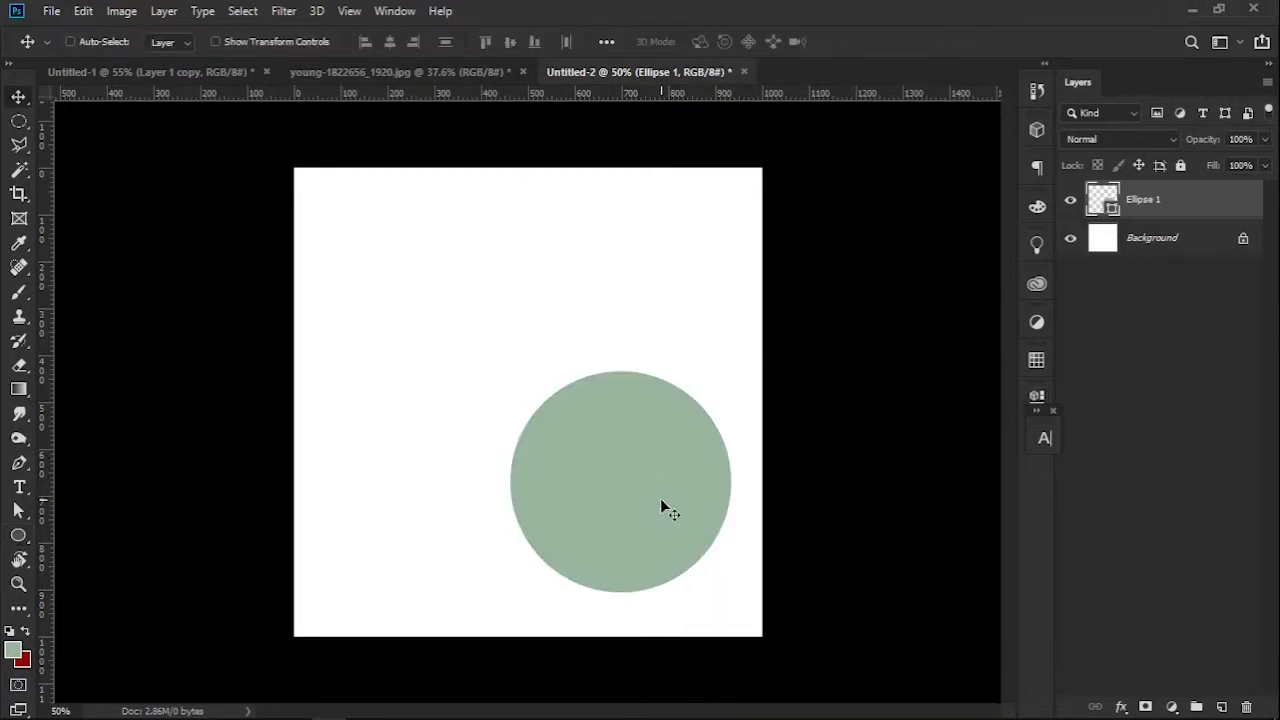
drag(660, 498, 560, 426)
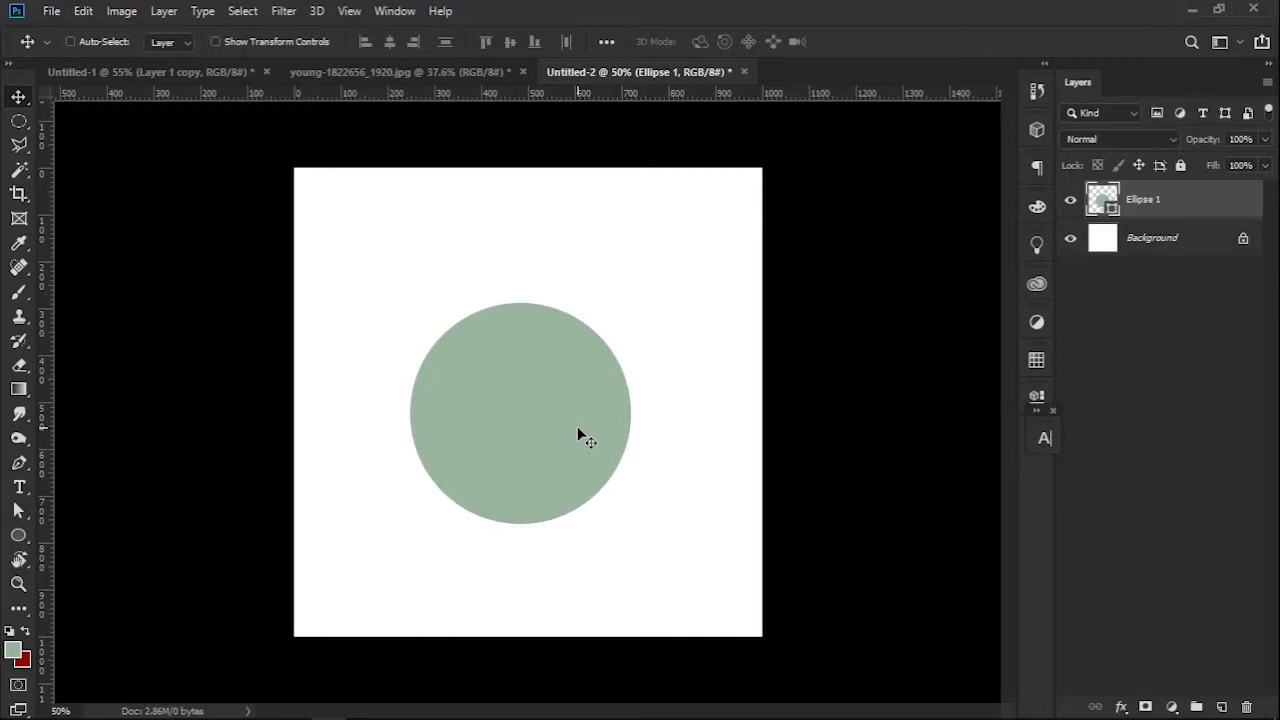
Step: Unlock the photo's Background and drag it into Untitled-2 as Layer 1 above the circle
click(410, 74)
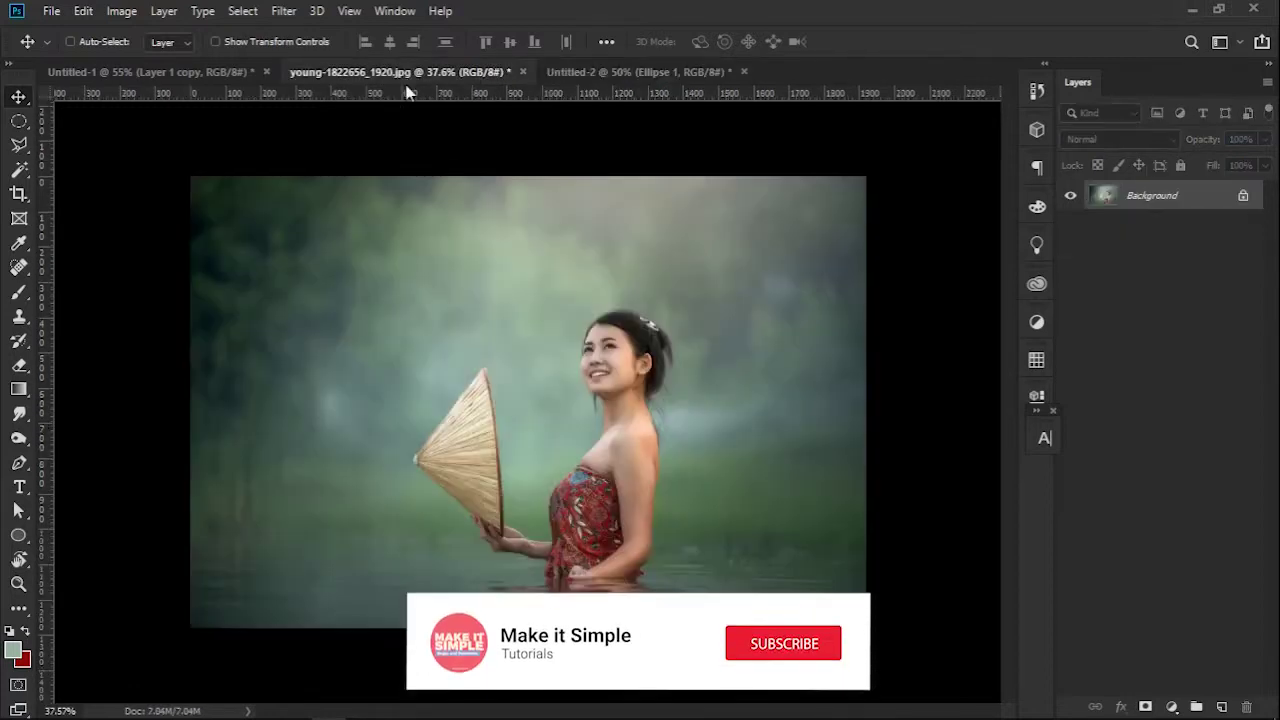
drag(541, 421, 566, 336)
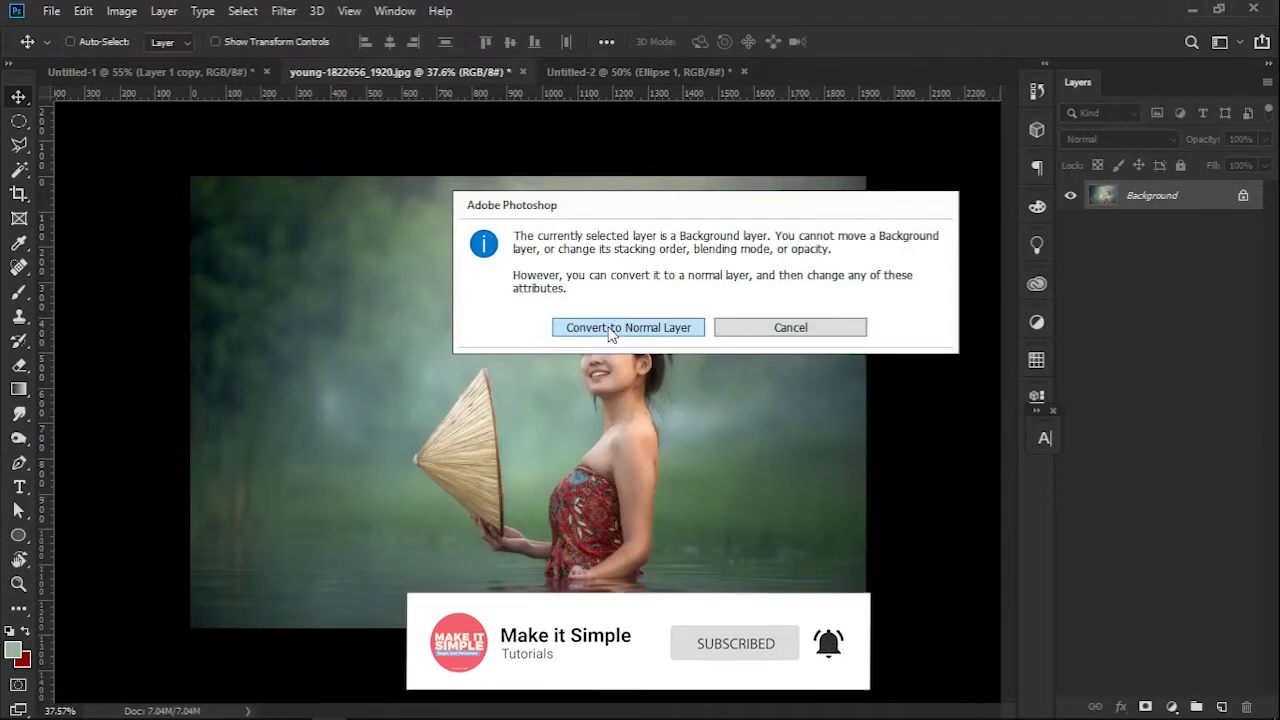
click(607, 329)
mouse_move(563, 360)
mouse_down()
mouse_move(623, 77)
mouse_move(547, 341)
mouse_up()
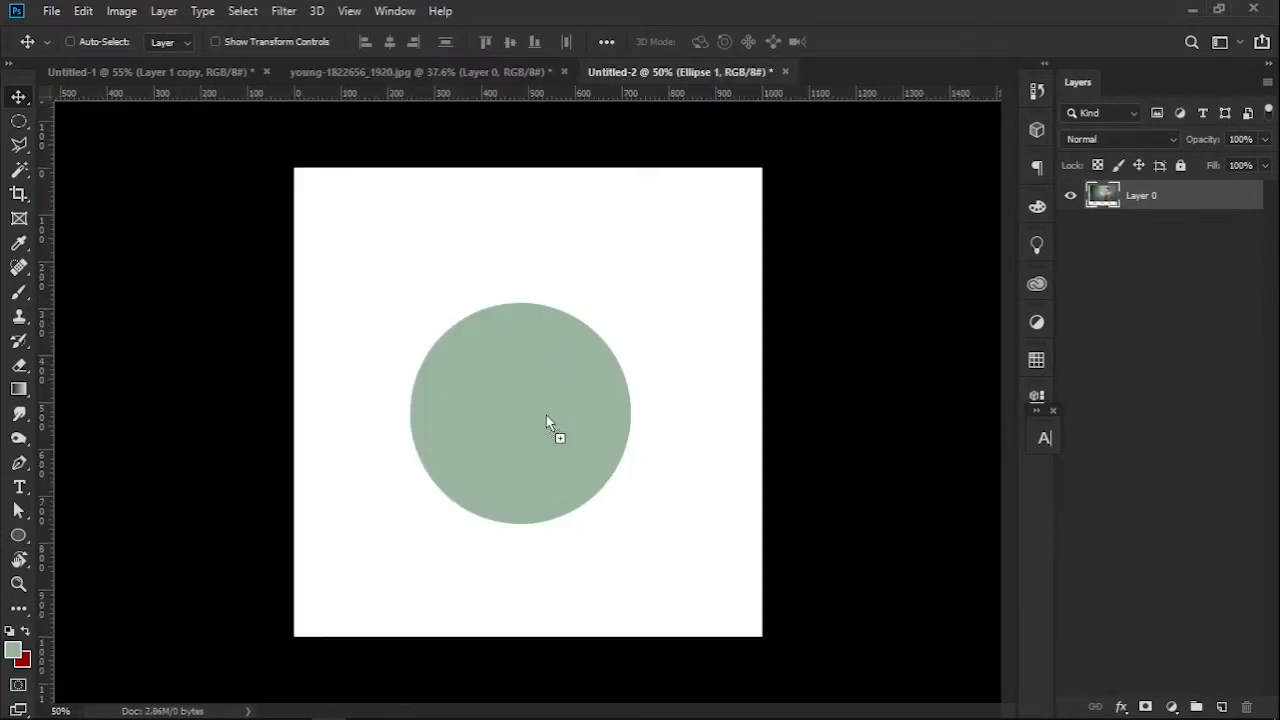
drag(544, 420, 544, 420)
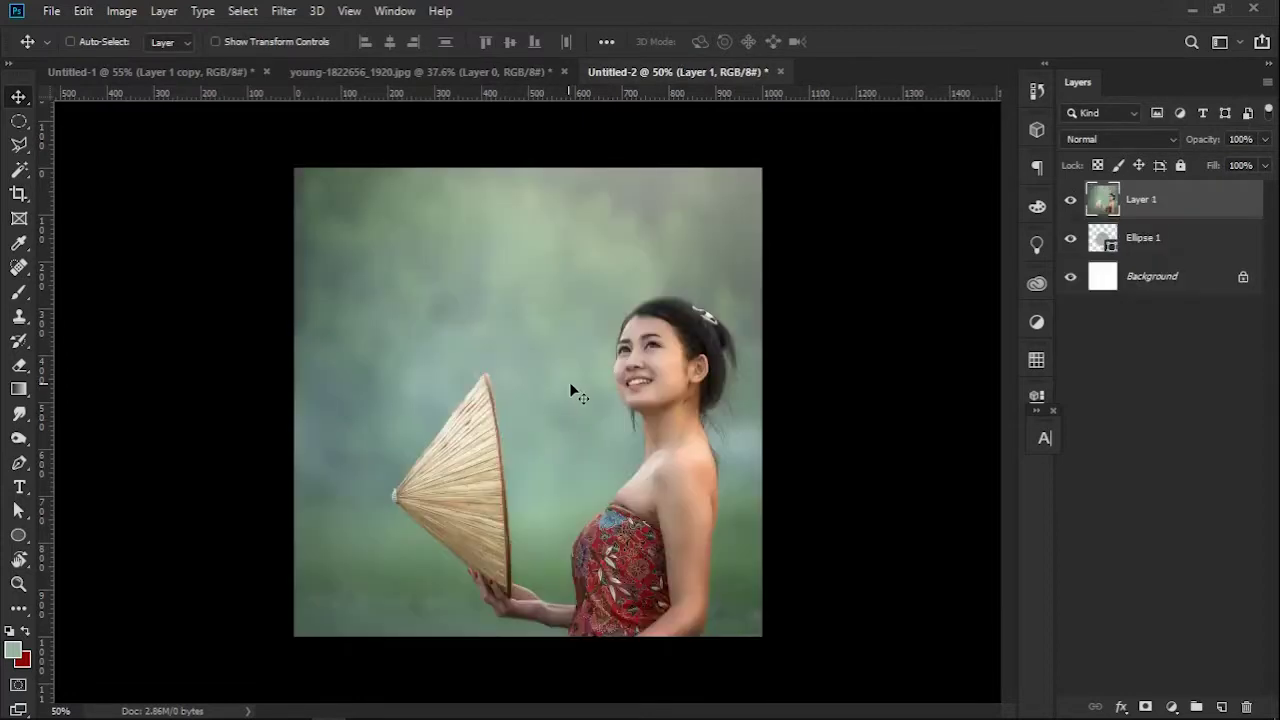
Step: Scale the photo down to about 66% with Free Transform and move it over the circle
key(ctrl)
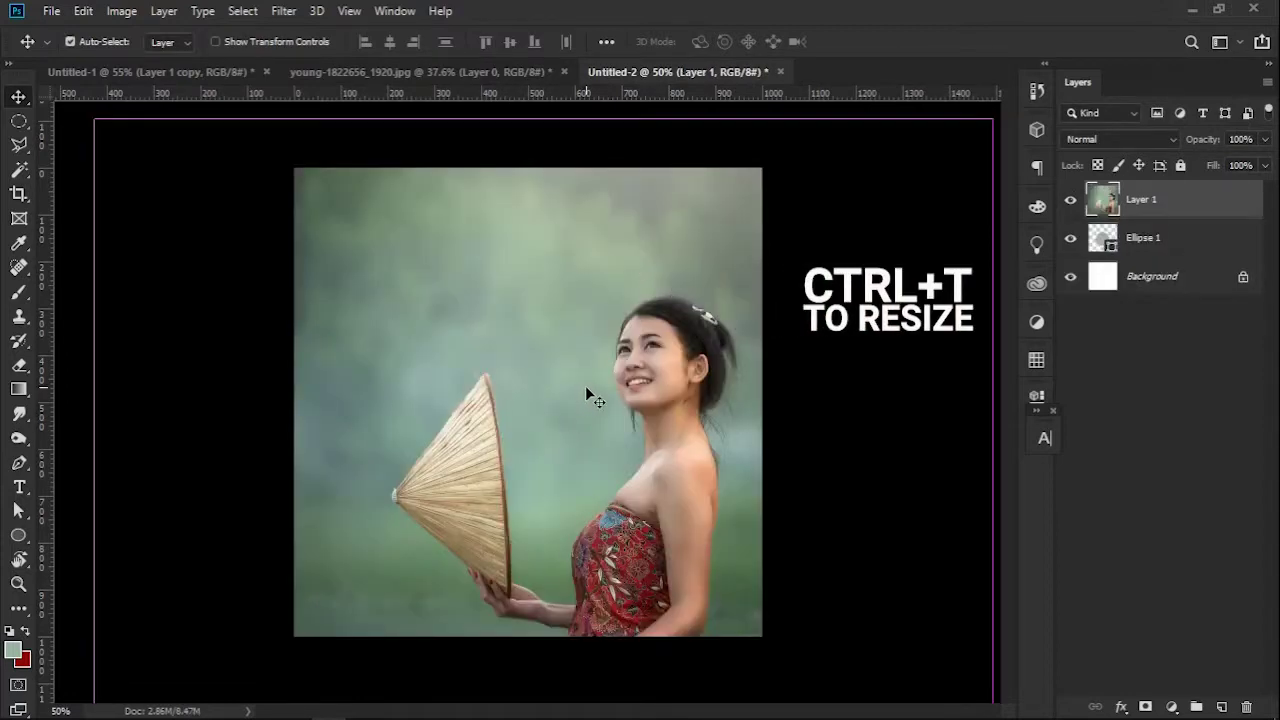
key(ctrl+t)
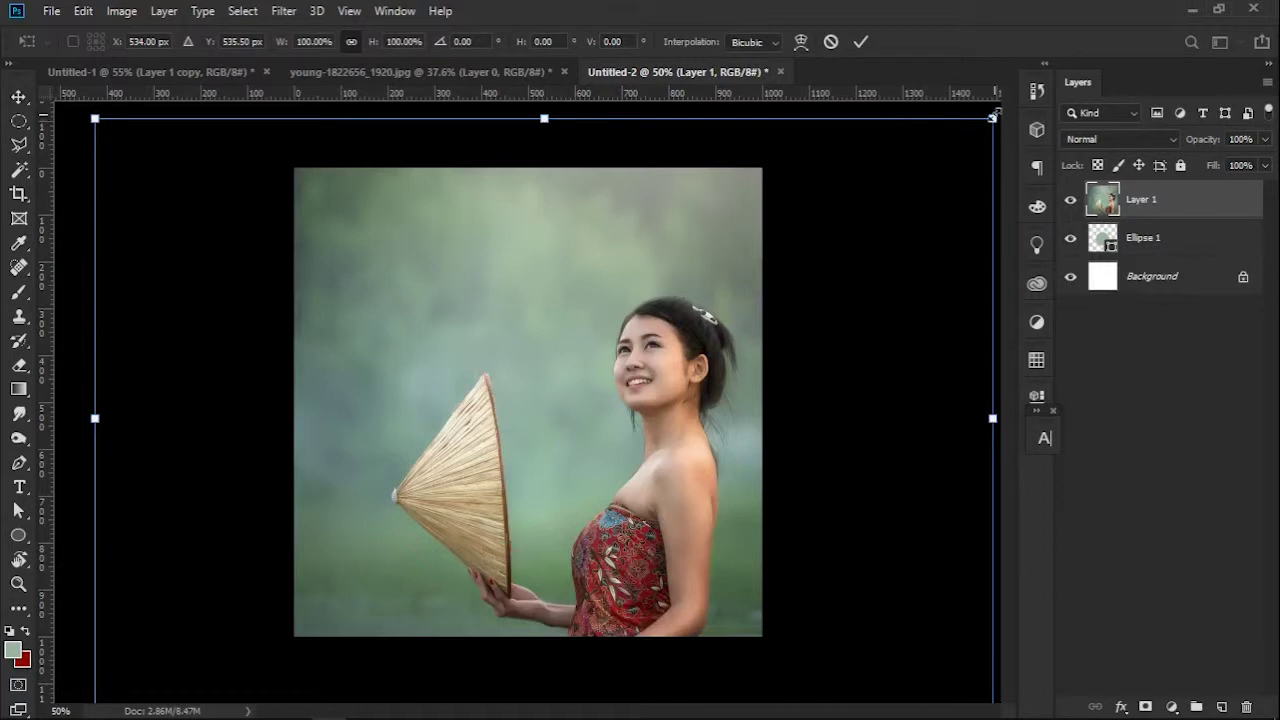
mouse_move(994, 116)
mouse_down()
mouse_move(717, 386)
mouse_move(734, 374)
mouse_up()
drag(628, 459, 693, 294)
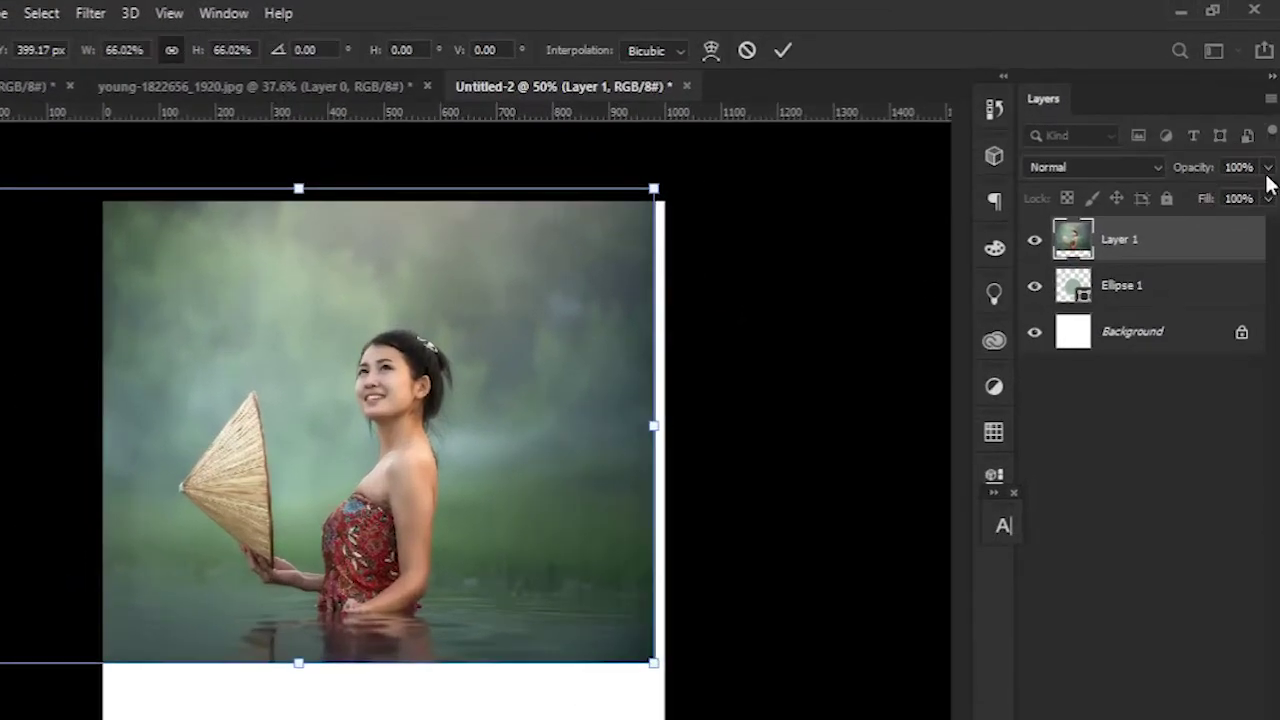
Step: Lower Layer 1 opacity to 89%, commit the transform, and nudge the photo about 36 px left
click(1268, 167)
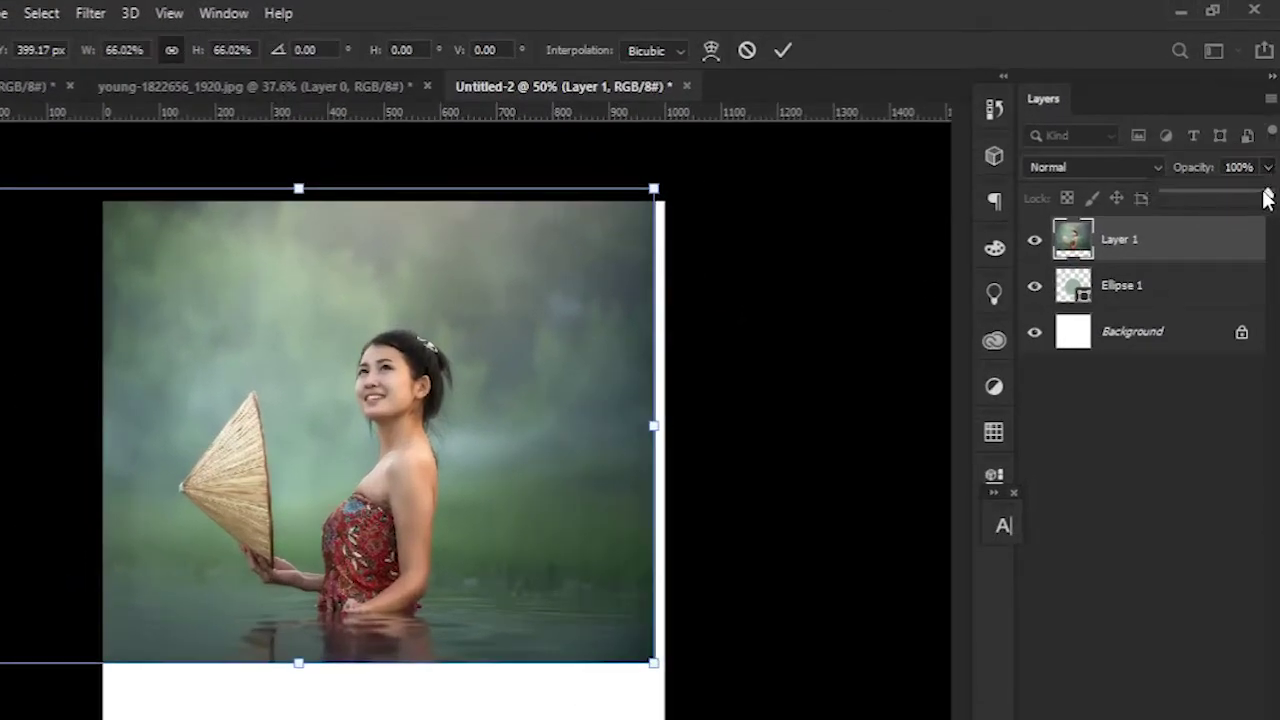
drag(1265, 193, 1257, 197)
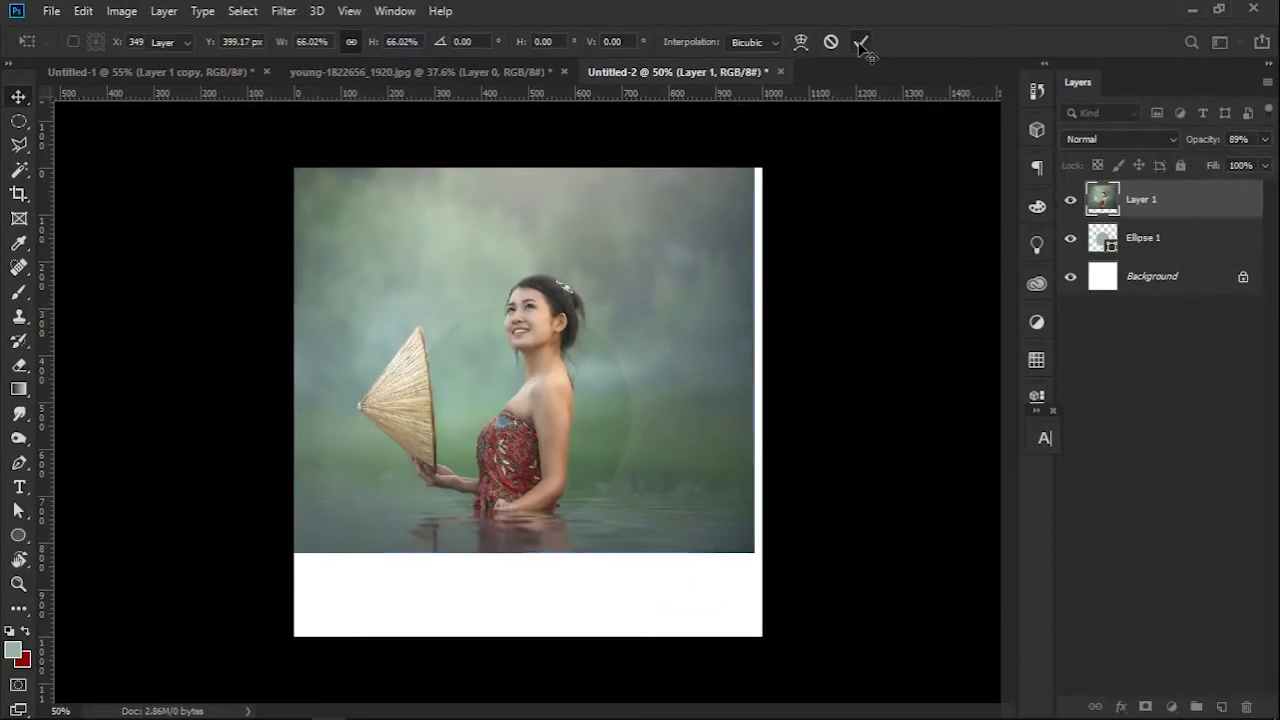
click(782, 49)
drag(569, 346, 547, 344)
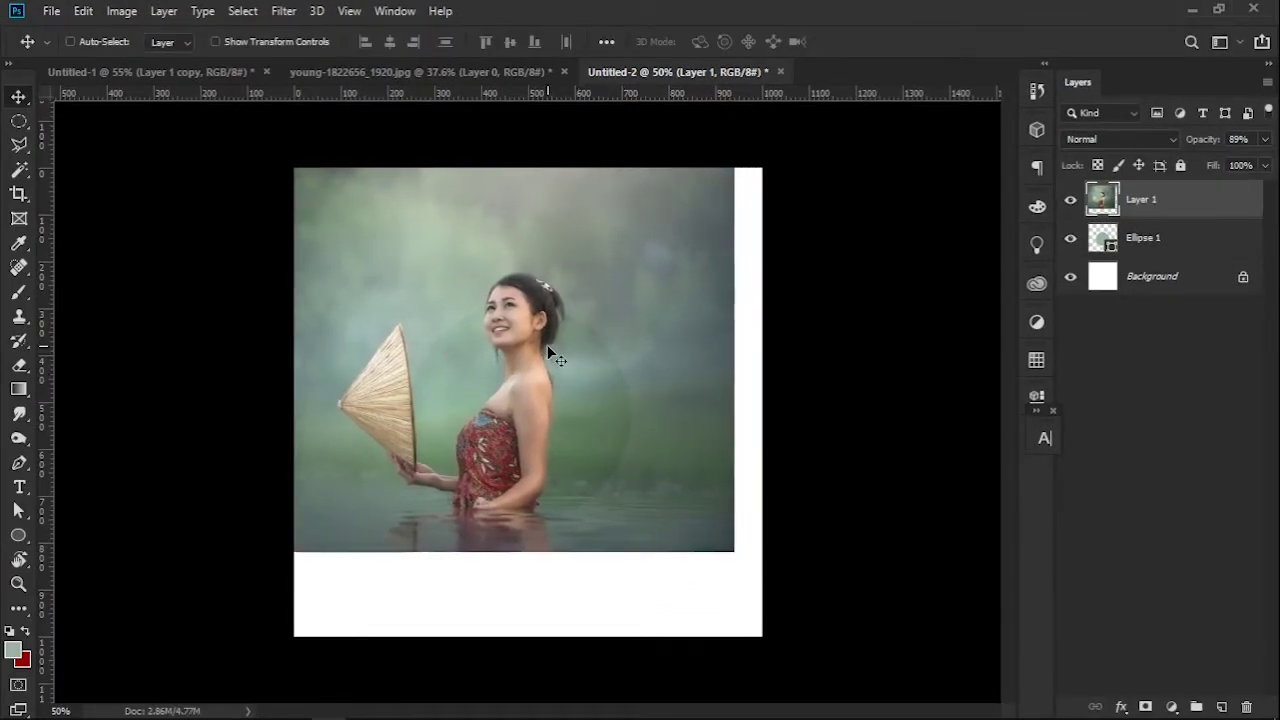
Step: Restore Layer 1 to 100% opacity and make it a clipping mask on the Ellipse 1 circle
click(1264, 140)
drag(1254, 165, 1266, 163)
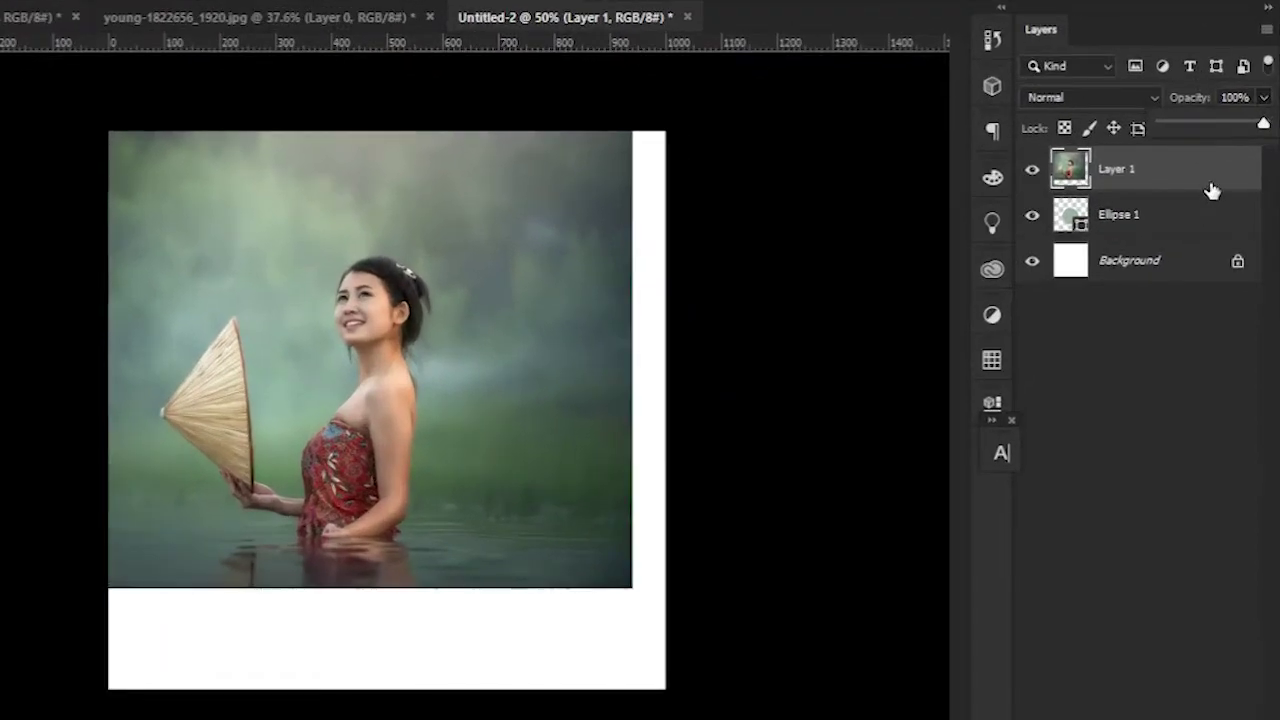
right_click(1212, 188)
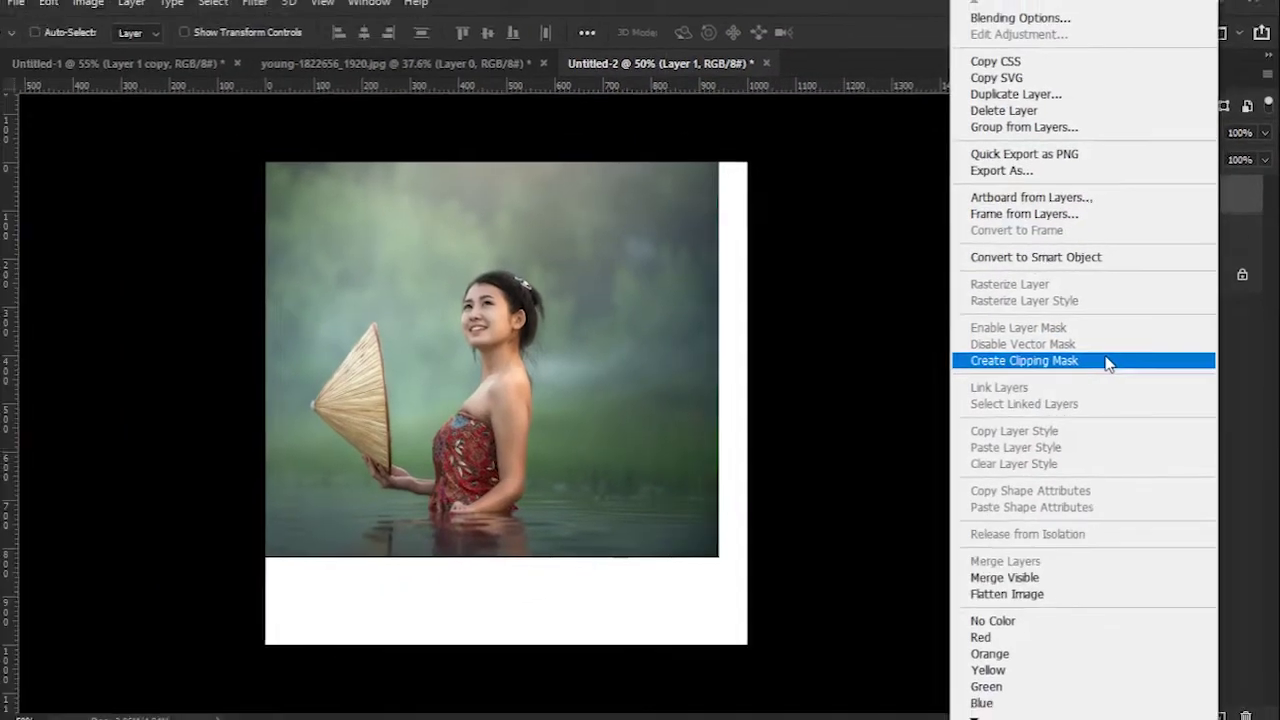
click(1040, 360)
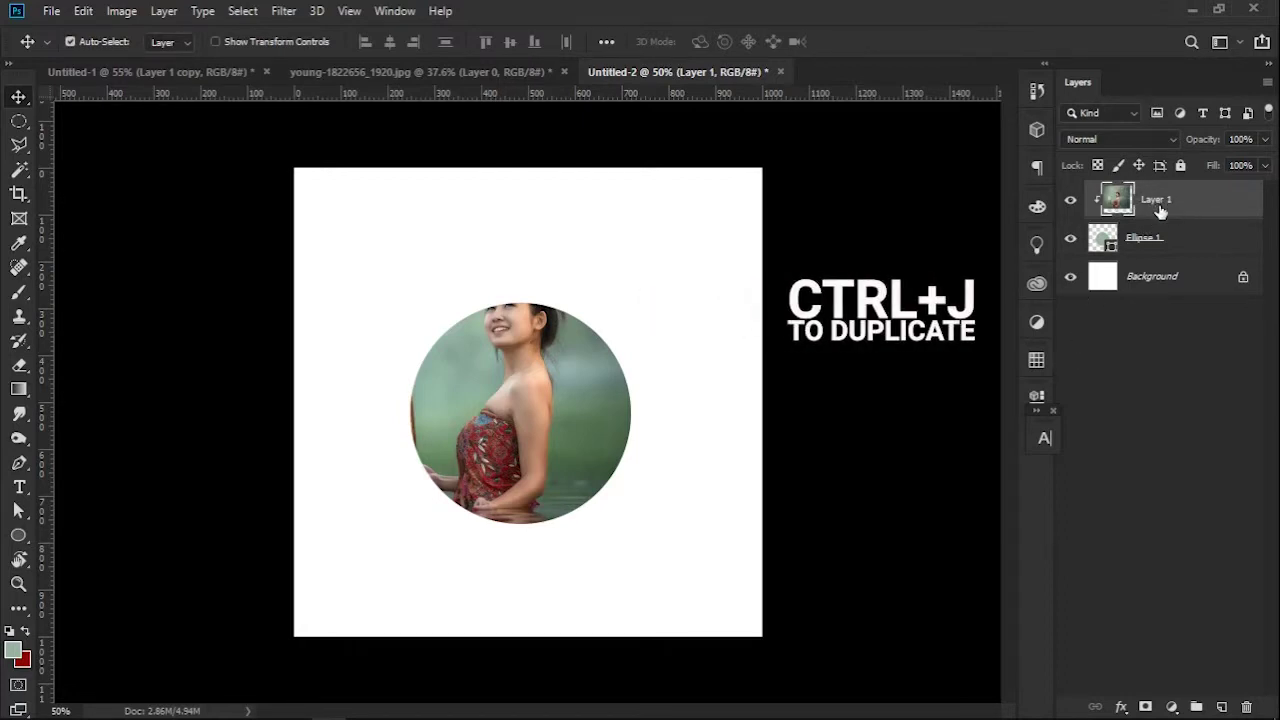
Step: Duplicate Layer 1 and set the Eraser brush size to 243 px
key(ctrl+j)
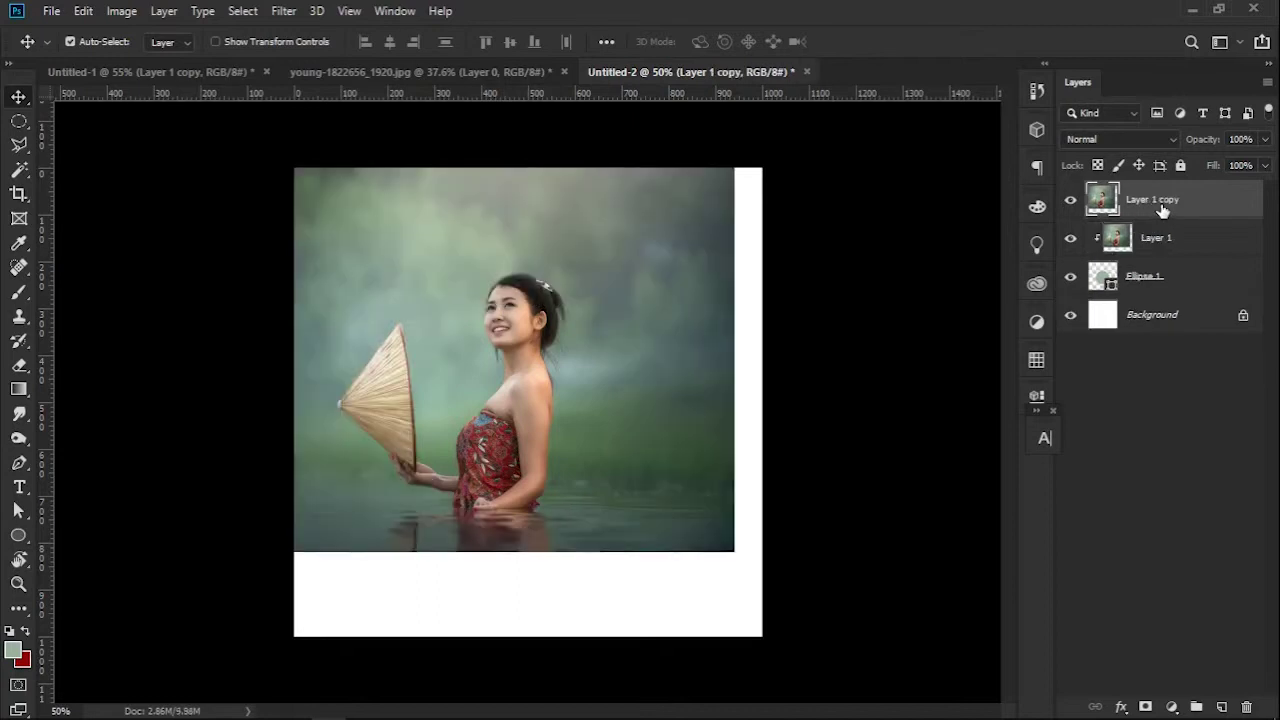
key(ctrl)
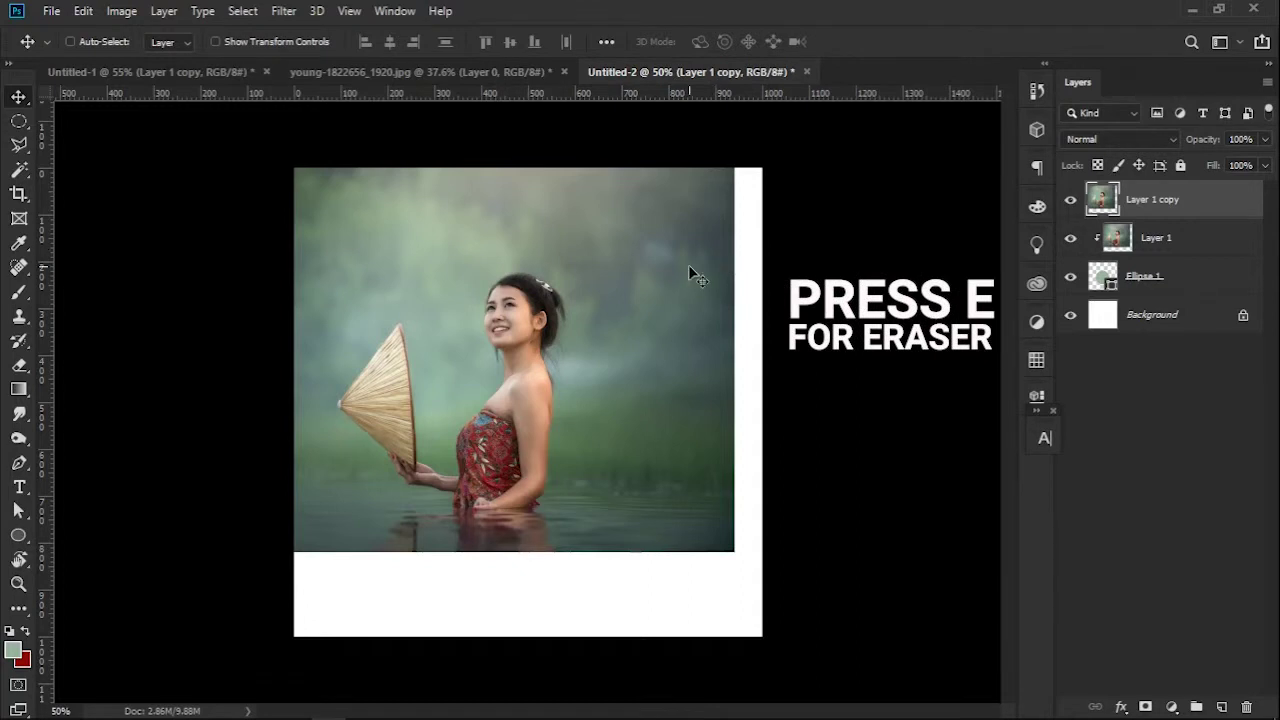
key(e)
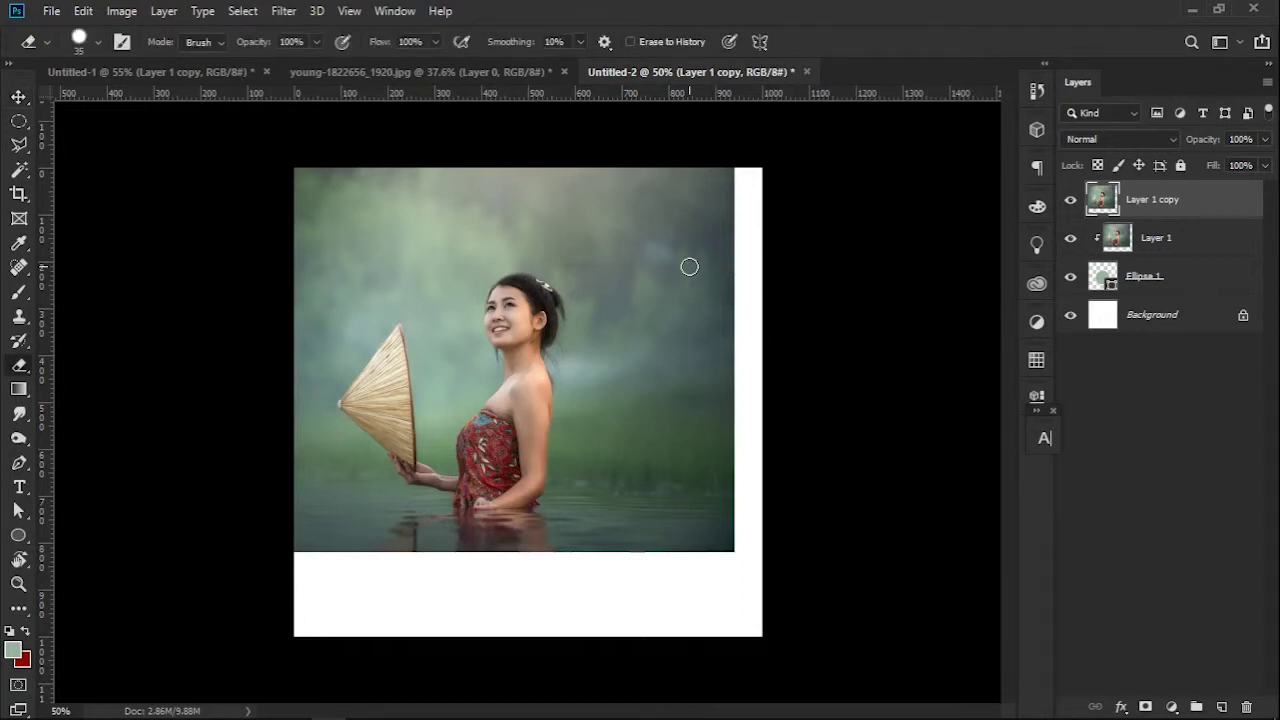
right_click(689, 266)
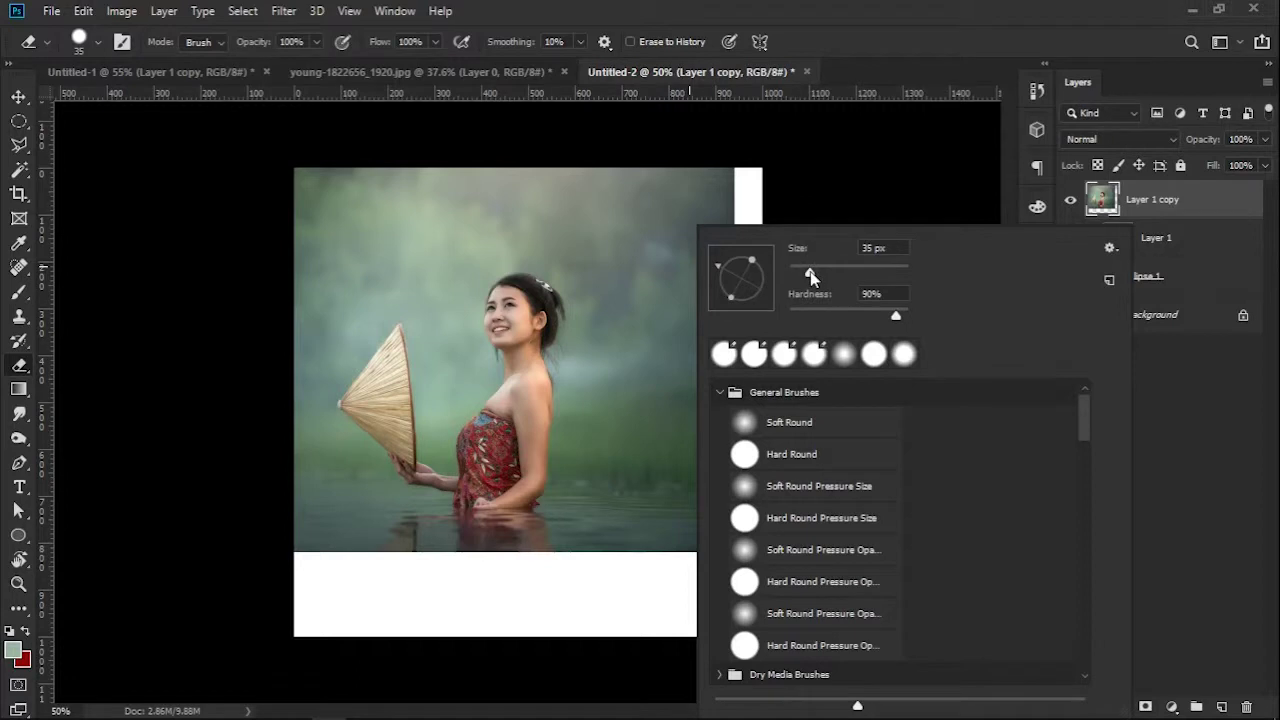
drag(810, 276, 851, 274)
drag(864, 276, 884, 276)
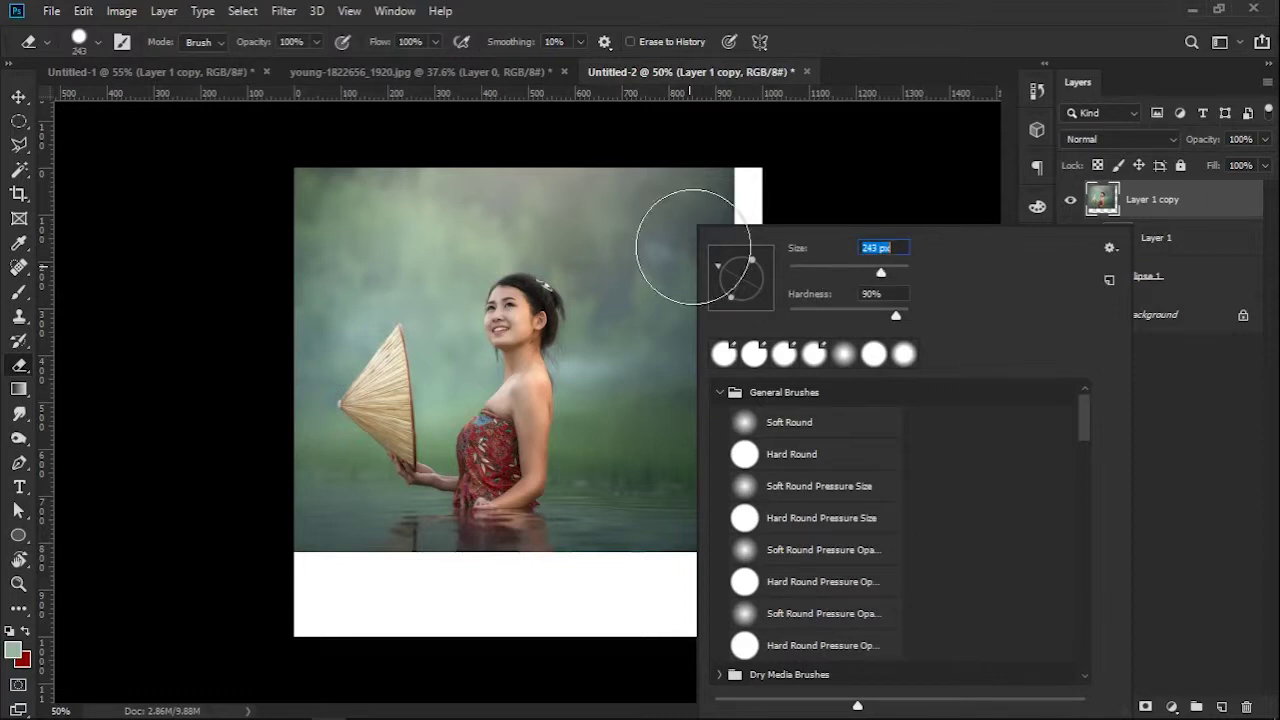
Step: Erase the copy's background around her head, including the upper-right area
click(680, 236)
drag(677, 234, 690, 385)
mouse_move(751, 629)
mouse_down()
mouse_move(671, 271)
mouse_move(329, 186)
mouse_move(286, 243)
mouse_move(327, 343)
mouse_move(357, 229)
mouse_move(391, 263)
mouse_move(363, 420)
mouse_move(687, 478)
mouse_move(651, 531)
mouse_move(663, 329)
mouse_move(643, 266)
mouse_move(540, 177)
mouse_move(433, 214)
mouse_move(380, 314)
mouse_move(389, 386)
mouse_move(400, 297)
mouse_move(423, 251)
mouse_move(474, 217)
mouse_move(543, 200)
mouse_move(594, 223)
mouse_move(631, 277)
mouse_move(666, 386)
mouse_move(657, 405)
mouse_up()
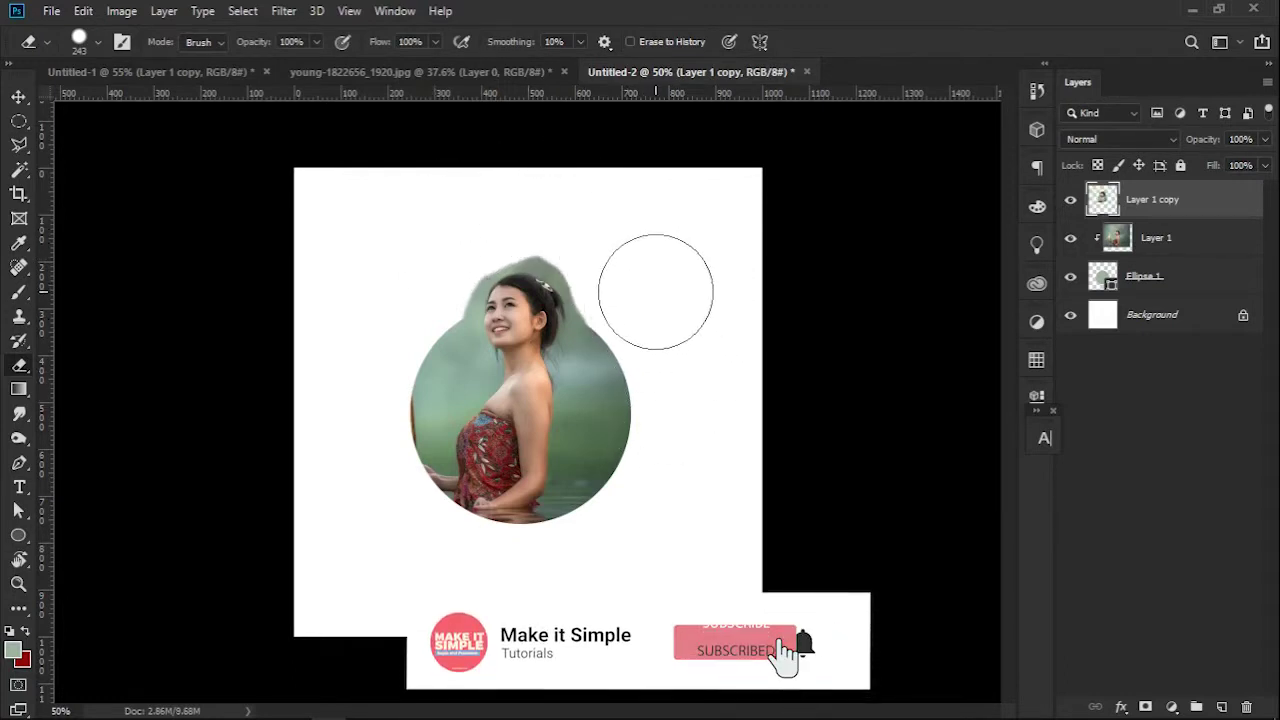
Step: Zoom in on her head and shrink the Eraser brush for detail work
click(22, 588)
click(530, 250)
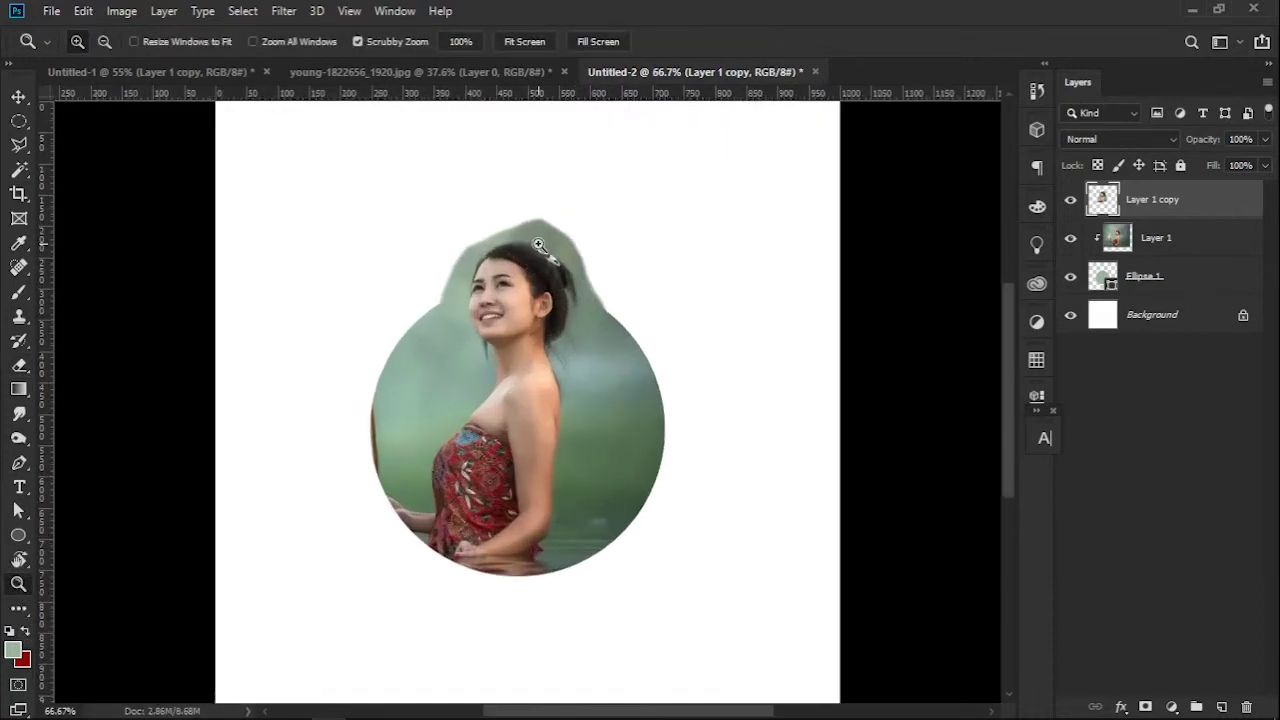
click(538, 240)
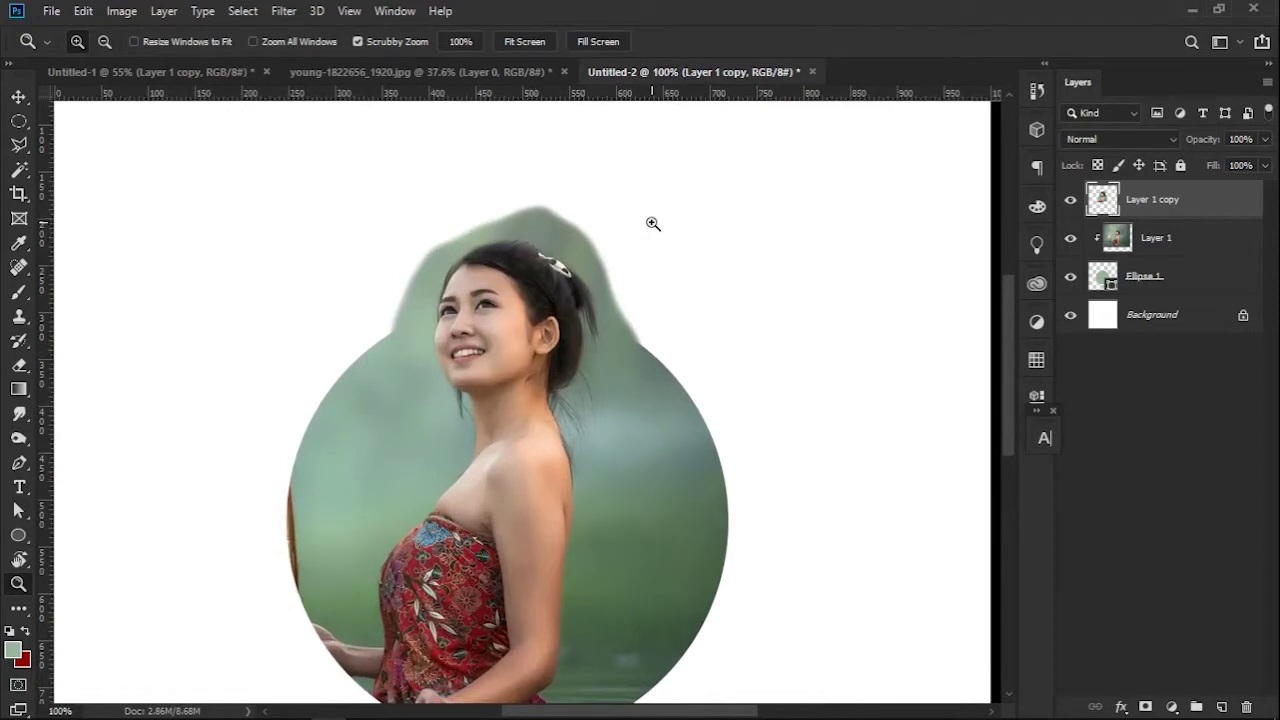
key(e)
right_click(711, 226)
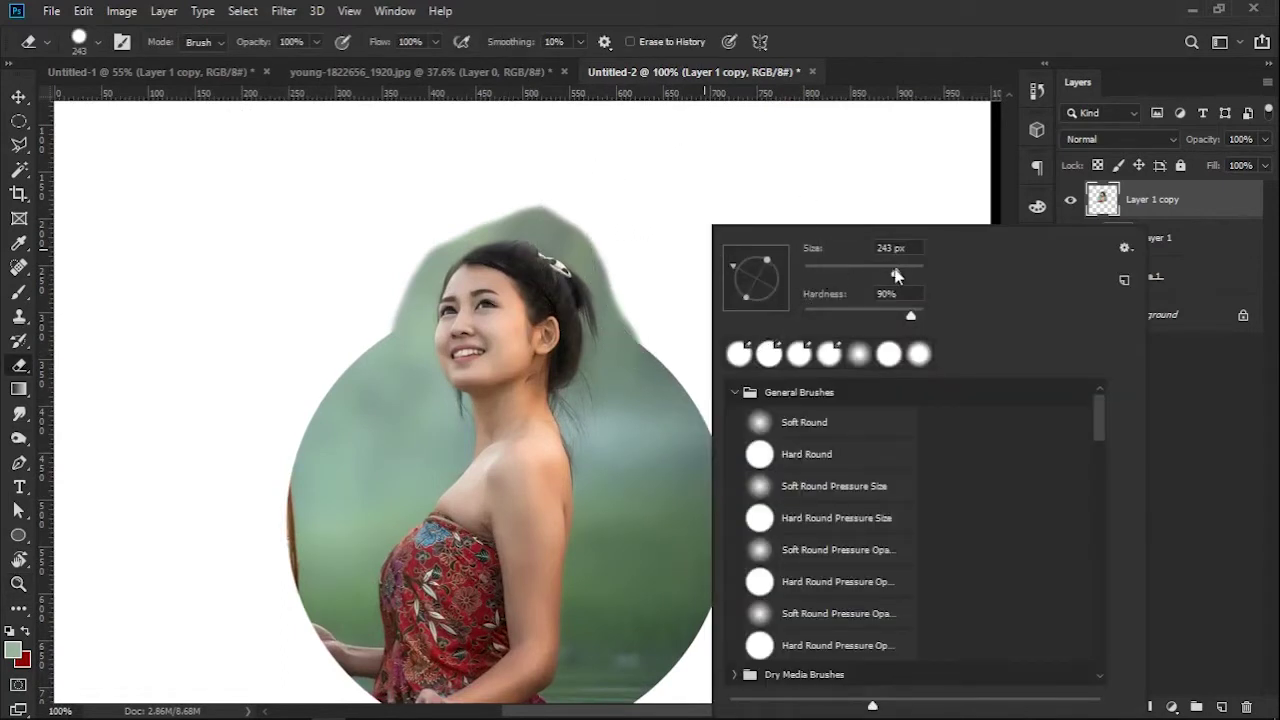
drag(896, 274, 826, 276)
key(Tab)
key(Return)
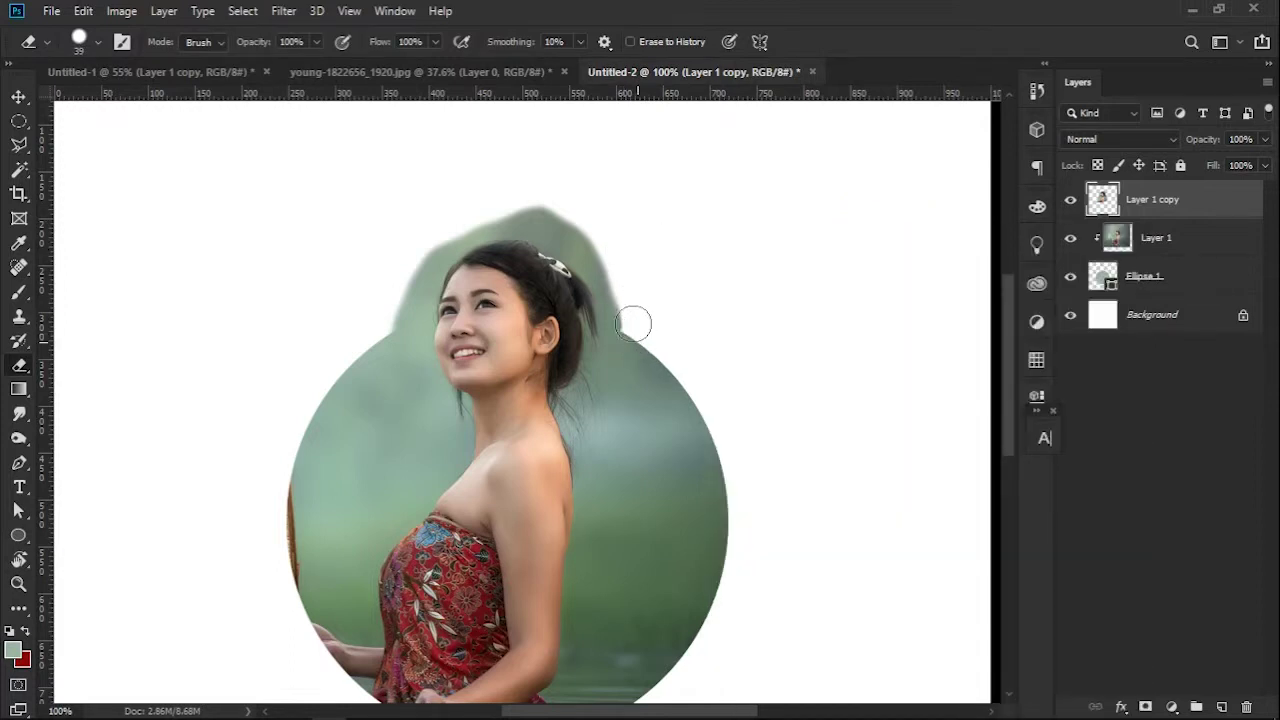
Step: Erase the leftover green above and beside her hair, undoing one stray stroke
mouse_move(633, 323)
mouse_down()
mouse_move(571, 223)
mouse_move(526, 209)
mouse_move(431, 229)
mouse_move(391, 309)
mouse_move(431, 243)
mouse_move(463, 220)
mouse_move(427, 261)
mouse_up()
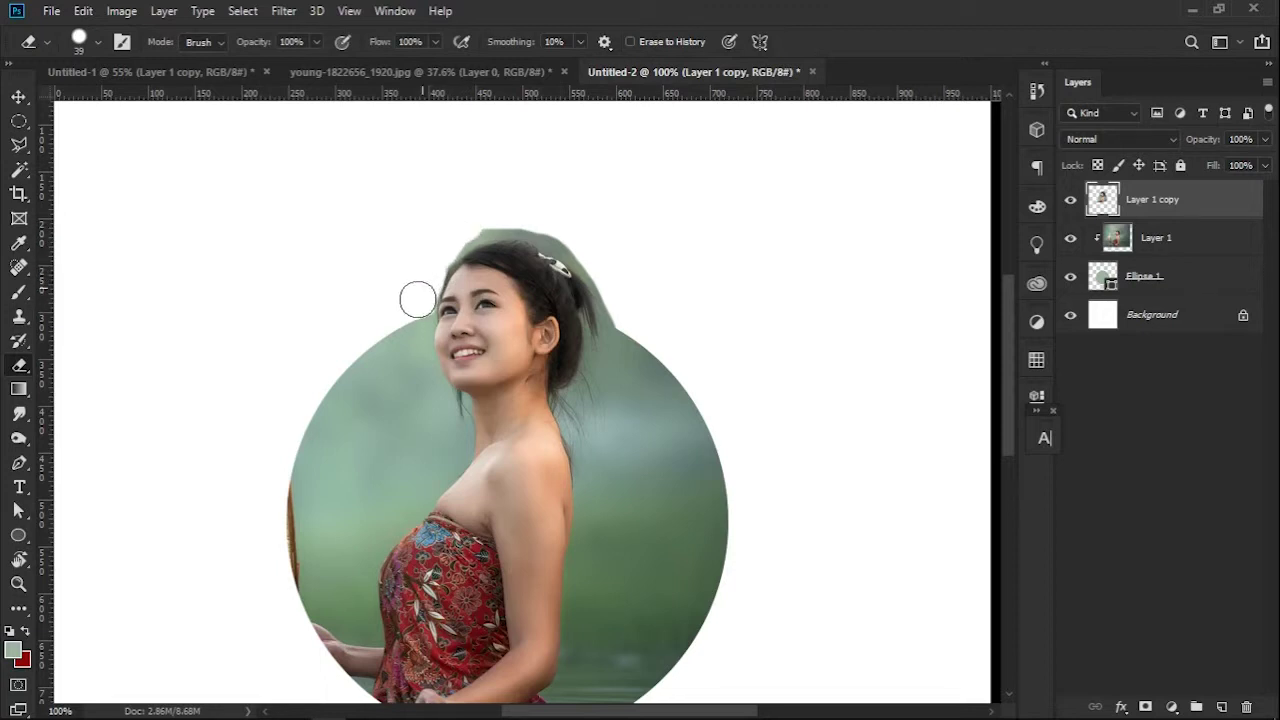
mouse_move(434, 257)
mouse_down()
mouse_move(469, 223)
mouse_move(540, 217)
mouse_move(589, 254)
mouse_move(620, 320)
mouse_up()
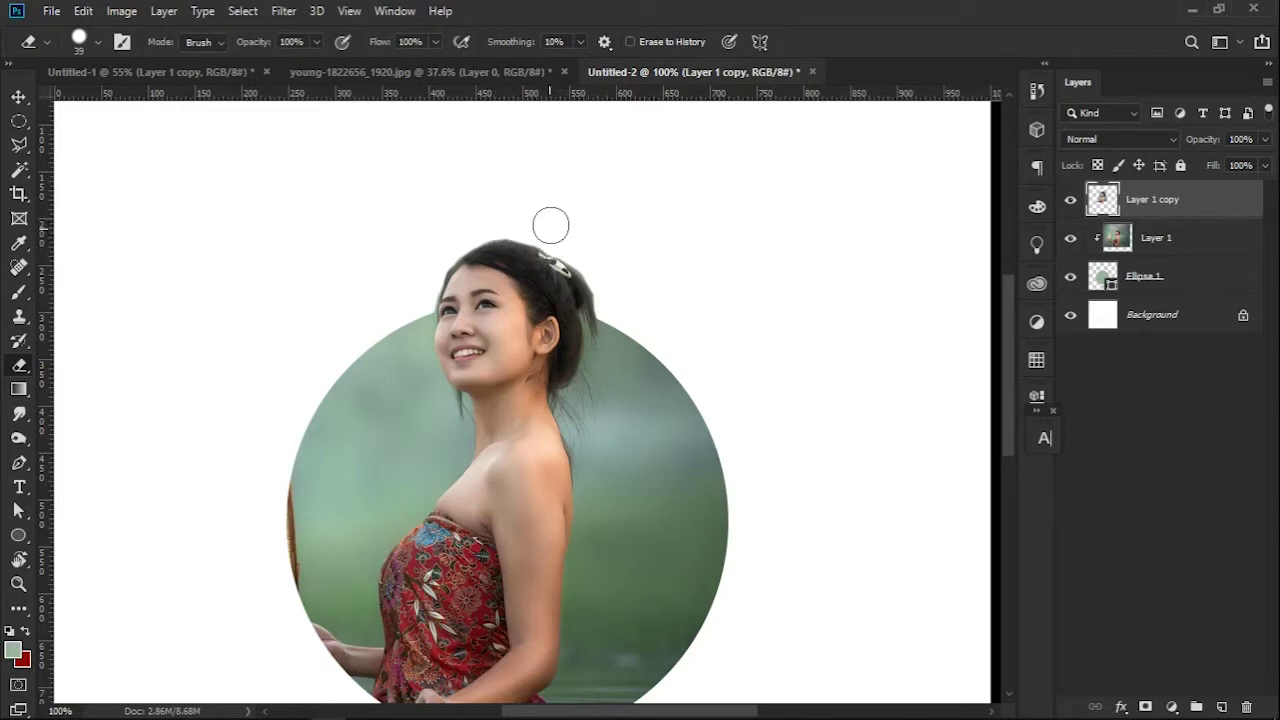
key(ctrl+z)
mouse_move(445, 237)
mouse_down()
mouse_move(397, 320)
mouse_move(457, 223)
mouse_move(469, 229)
mouse_move(437, 245)
mouse_up()
mouse_move(588, 228)
mouse_down()
mouse_move(486, 223)
mouse_move(531, 217)
mouse_move(614, 271)
mouse_move(629, 341)
mouse_move(586, 251)
mouse_move(537, 220)
mouse_up()
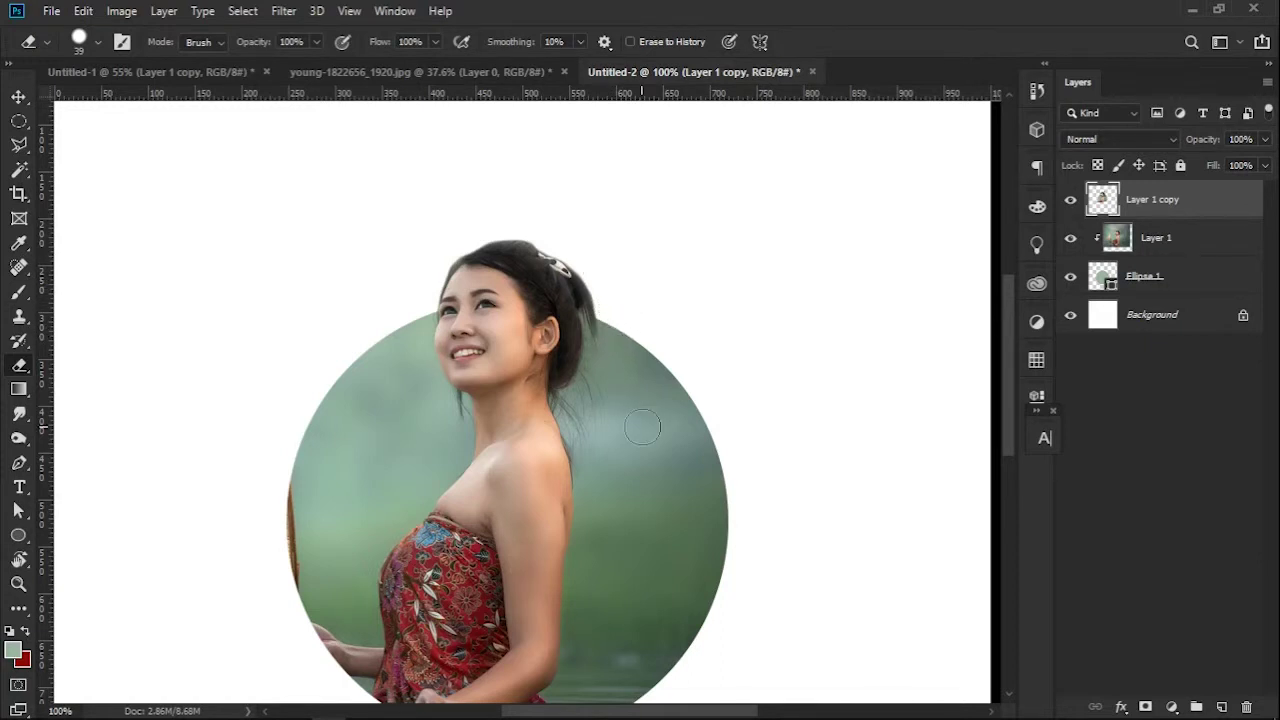
scroll(605, 429, down, 2)
scroll(577, 498, down, 1)
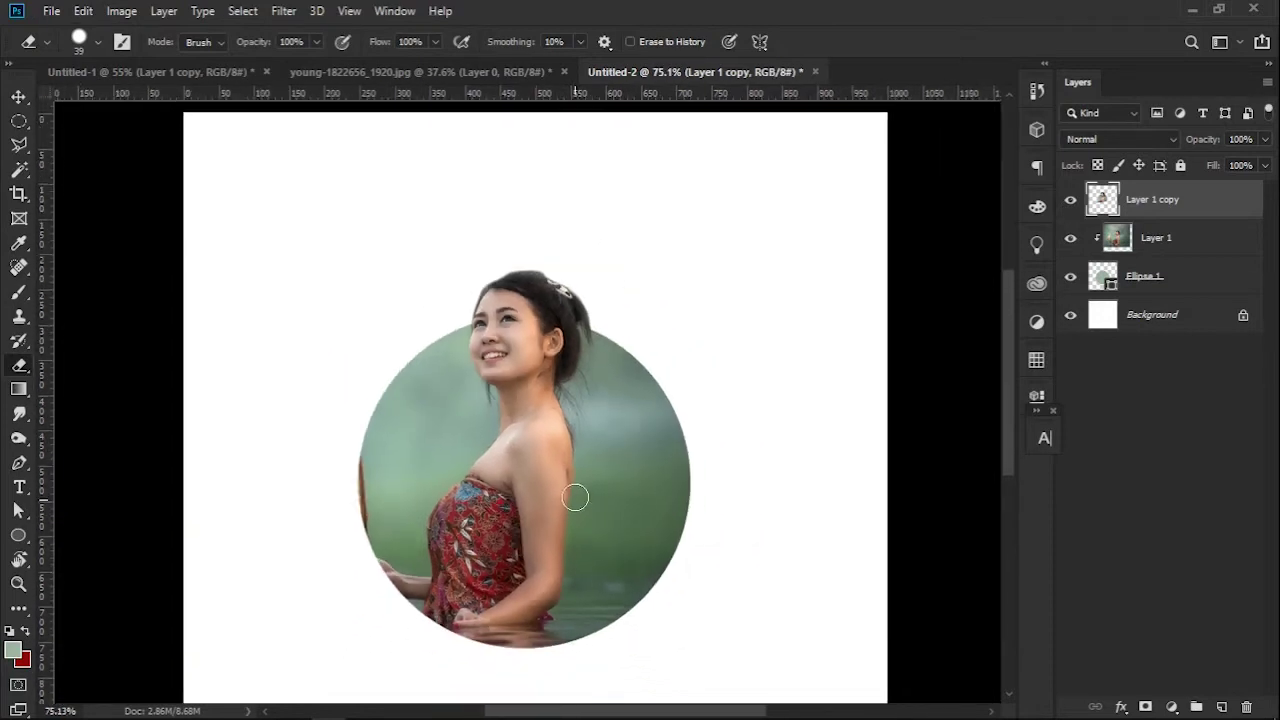
scroll(575, 496, down, 1)
scroll(580, 505, down, 1)
scroll(585, 515, down, 1)
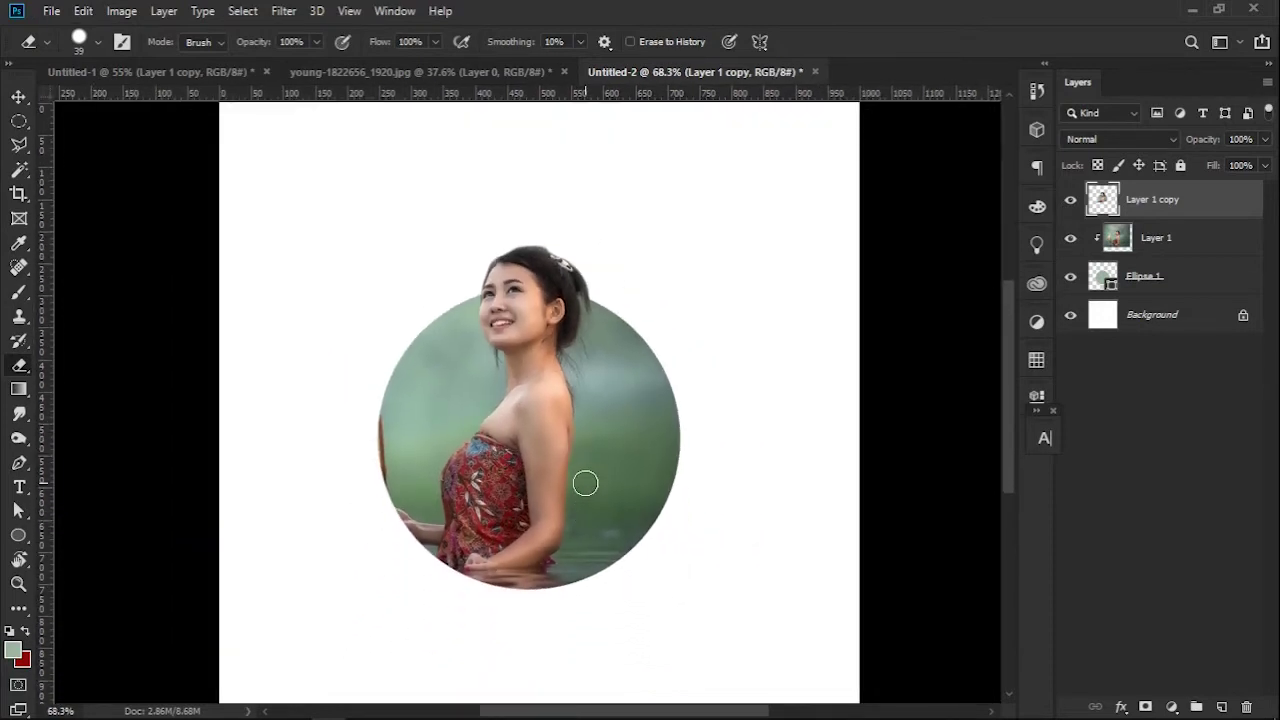